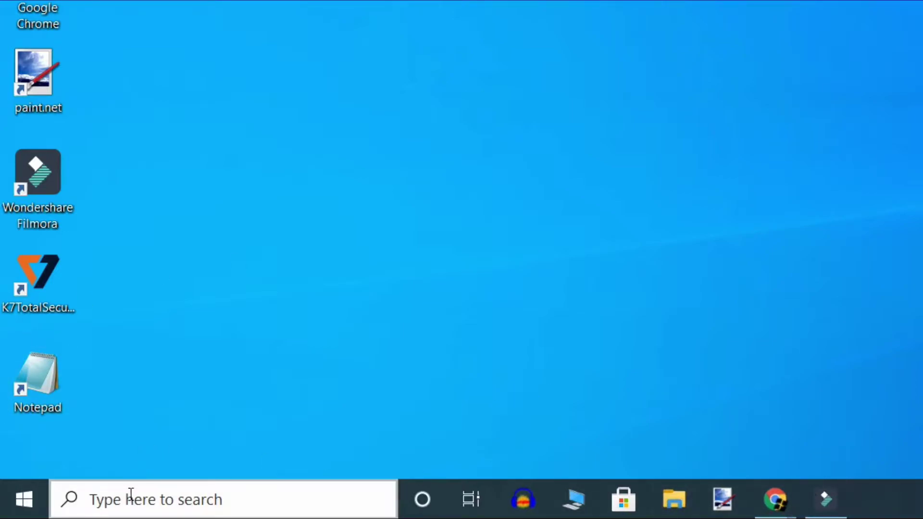
# Open the Run app from Windows search and run ms-settings:dateandtime
pyautogui.click(130, 498)
pyautogui.write('run')
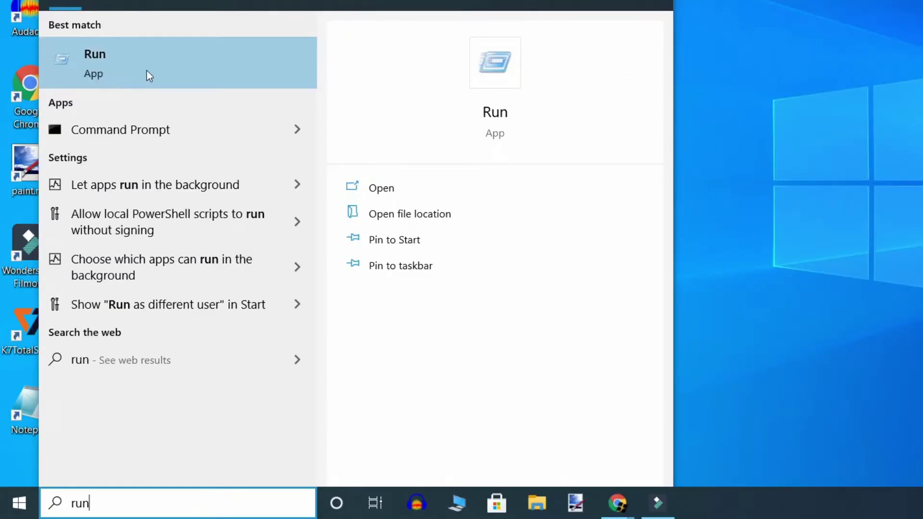
pyautogui.click(194, 70)
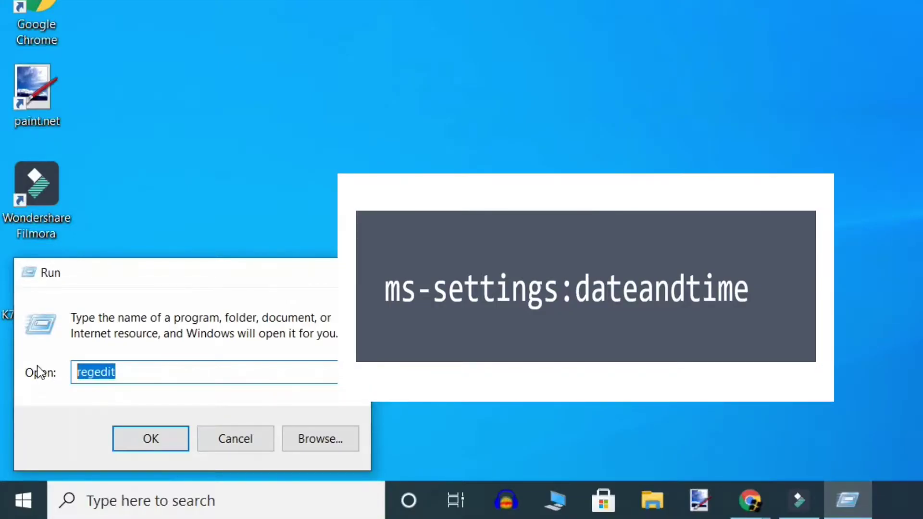
pyautogui.write('ms')
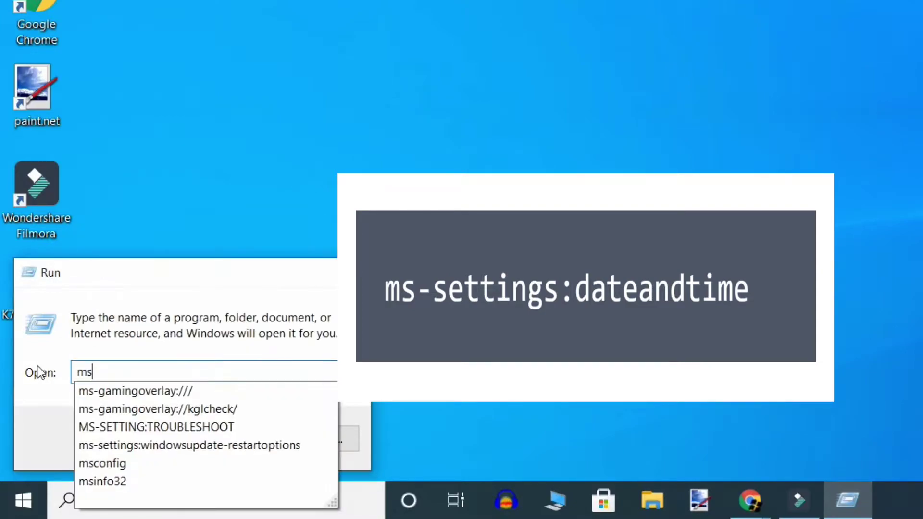
pyautogui.write('-sett')
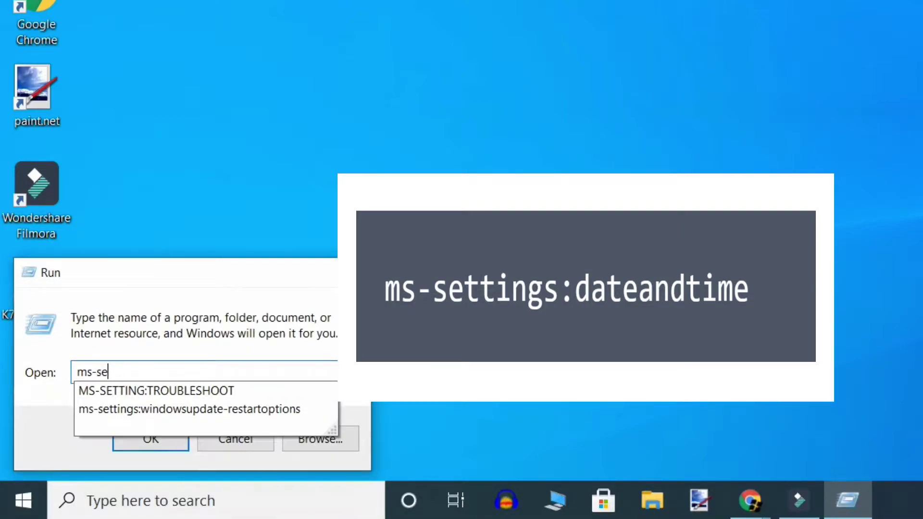
pyautogui.write('ings:date')
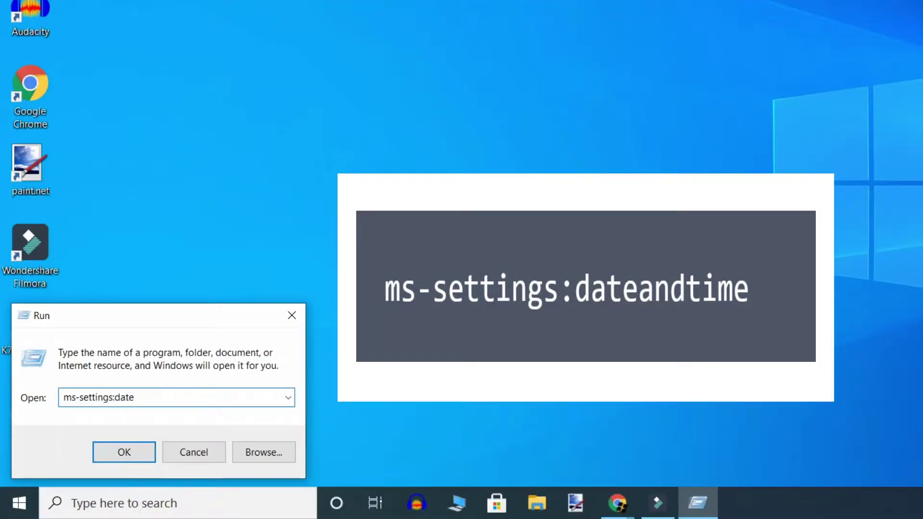
pyautogui.write('andtime')
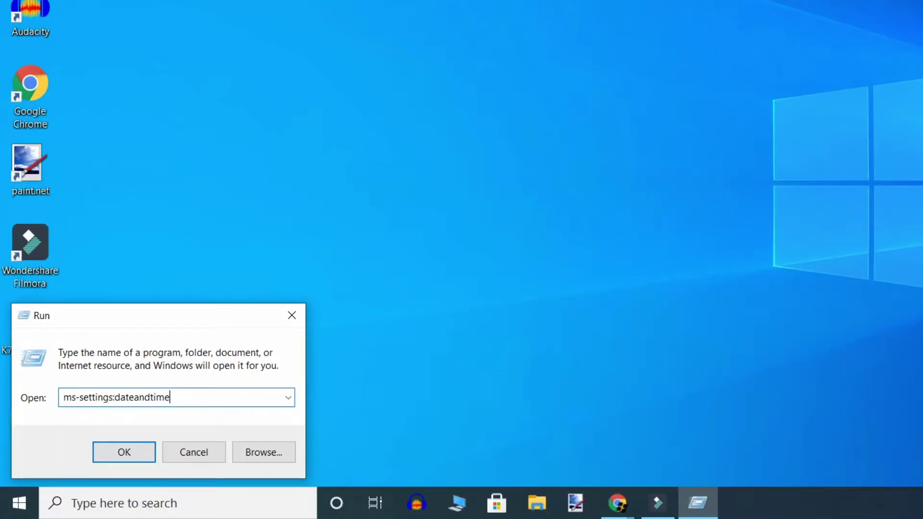
pyautogui.press('Return')
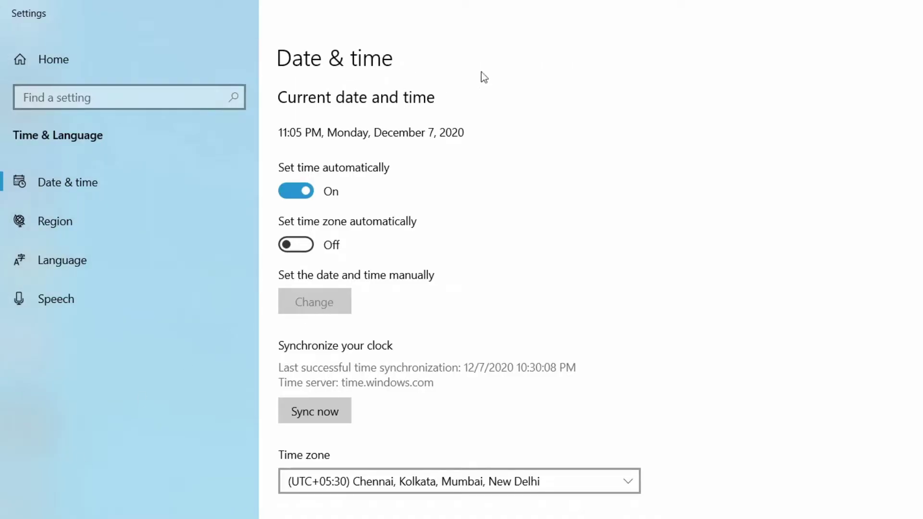
# Switch Set time automatically off, then back on so it ends On
pyautogui.click(298, 194)
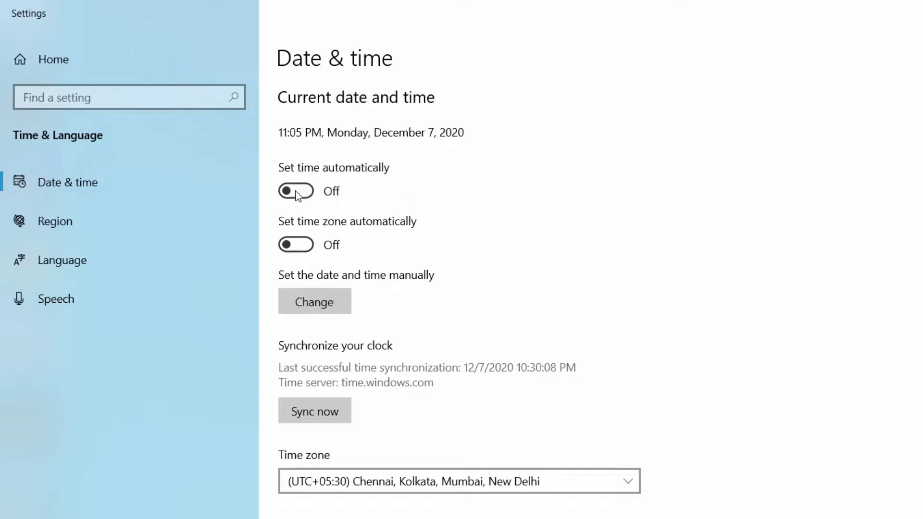
pyautogui.click(310, 193)
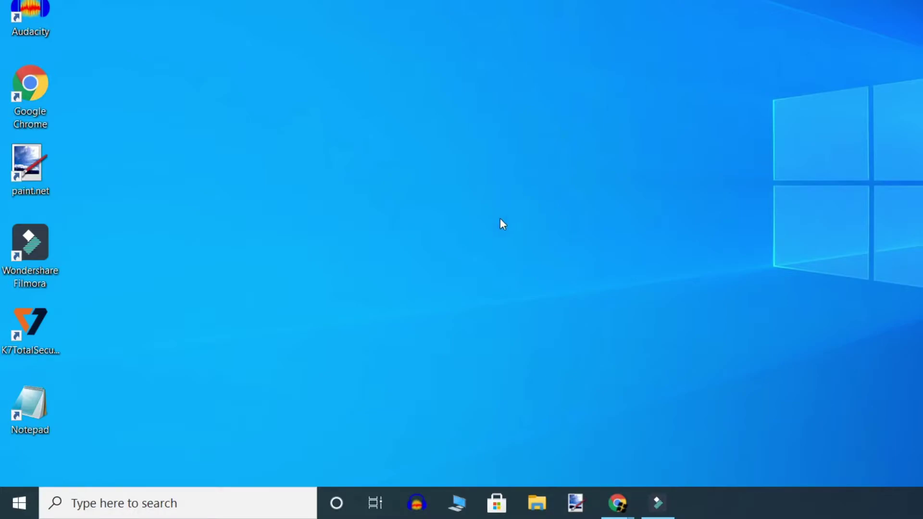
pyautogui.click(20, 505)
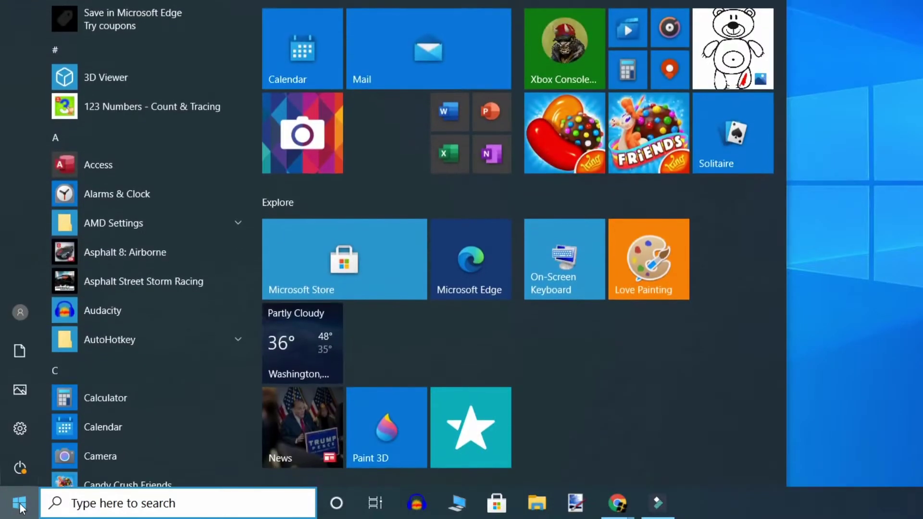
pyautogui.moveTo(22, 429)
pyautogui.click(65, 427)
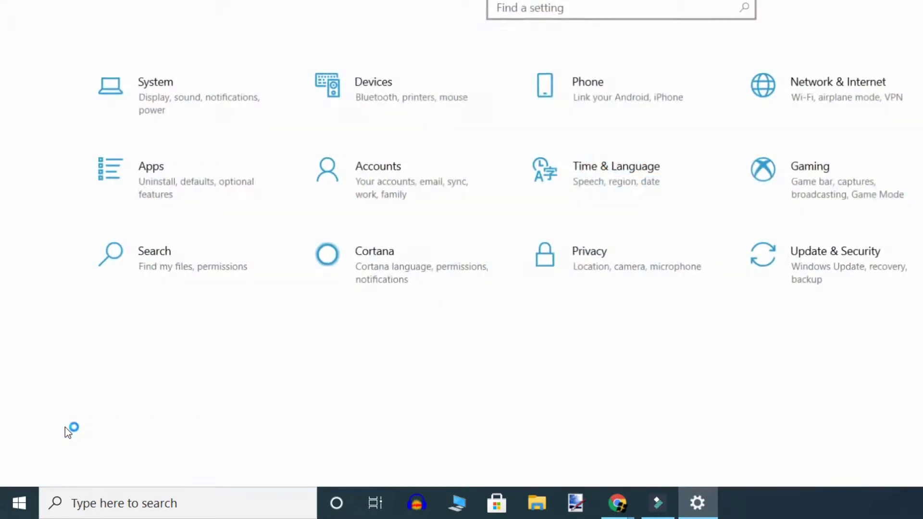
pyautogui.click(826, 265)
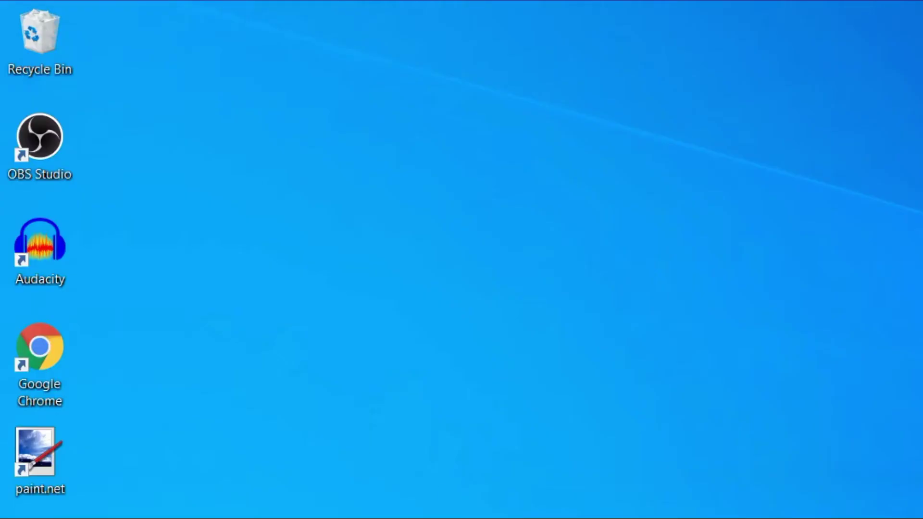
pyautogui.press('super+s')
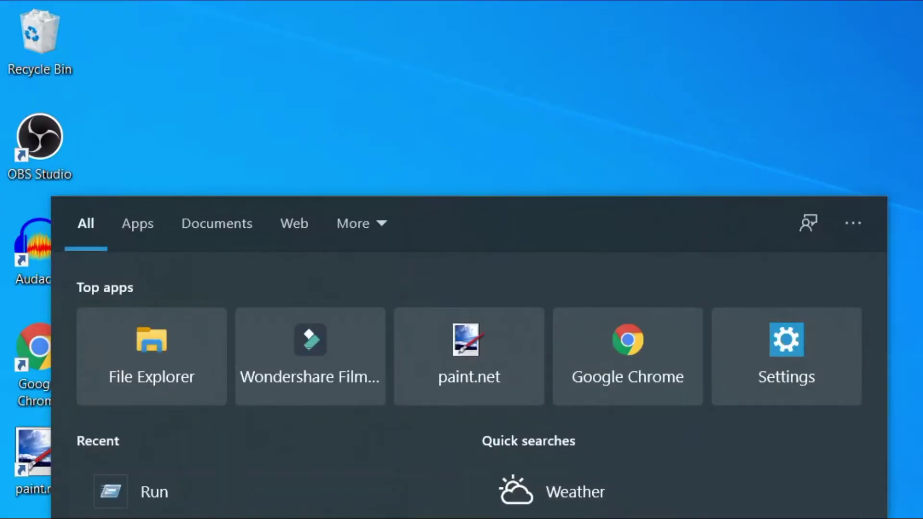
pyautogui.press('Escape')
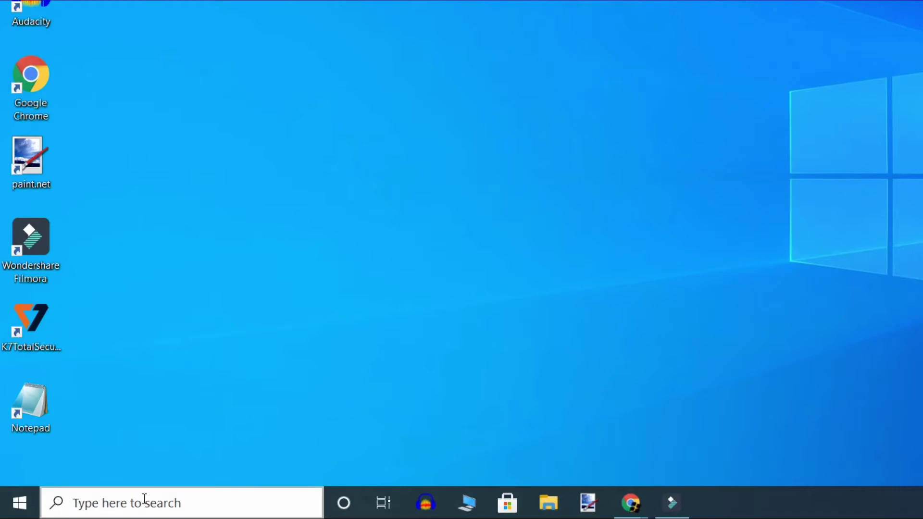
# Launch Google Chrome from Windows search and go to Settings via the three-dot menu
pyautogui.click(145, 500)
pyautogui.write('c')
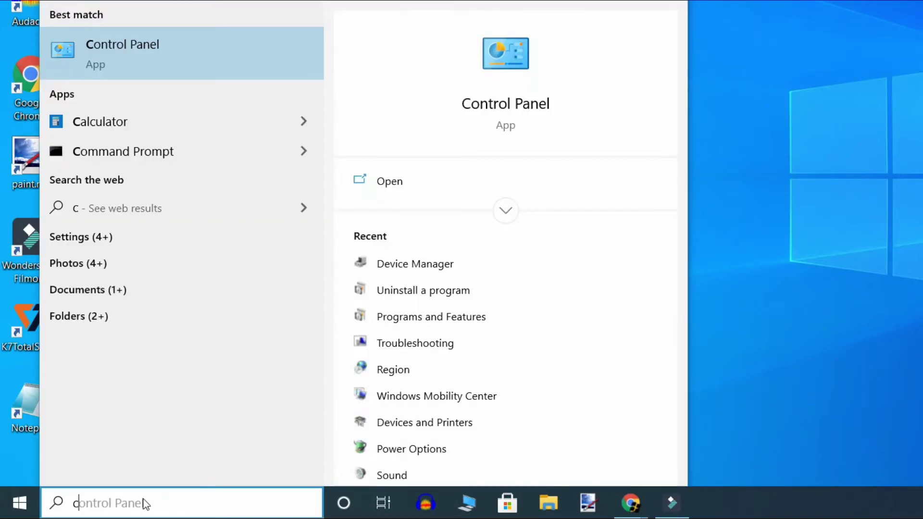
pyautogui.write('rome')
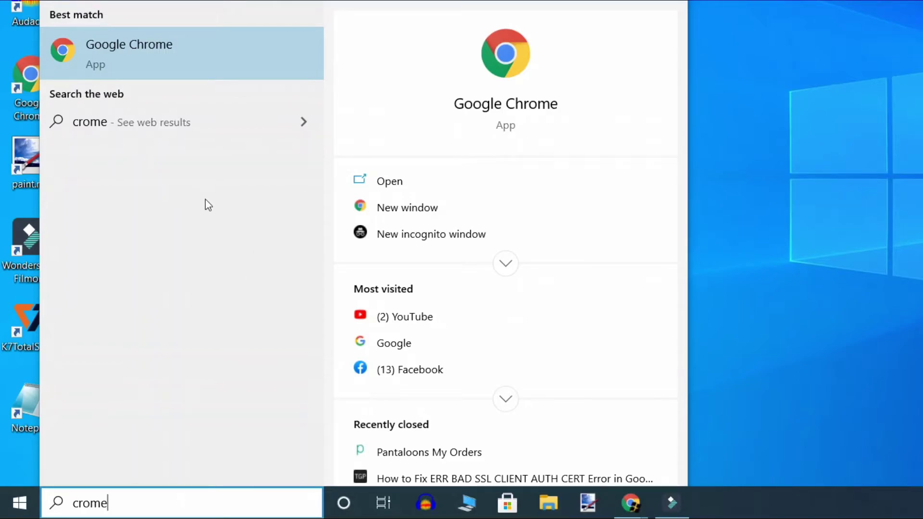
pyautogui.click(279, 74)
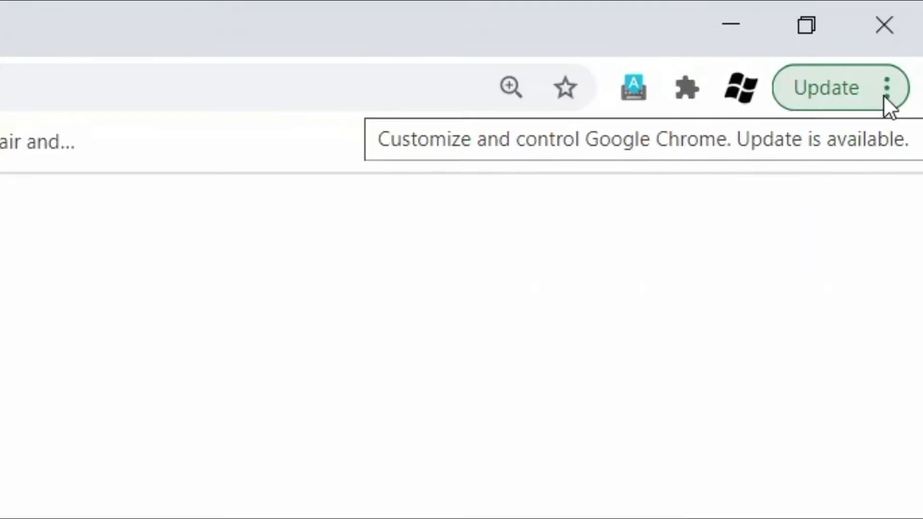
pyautogui.click(886, 96)
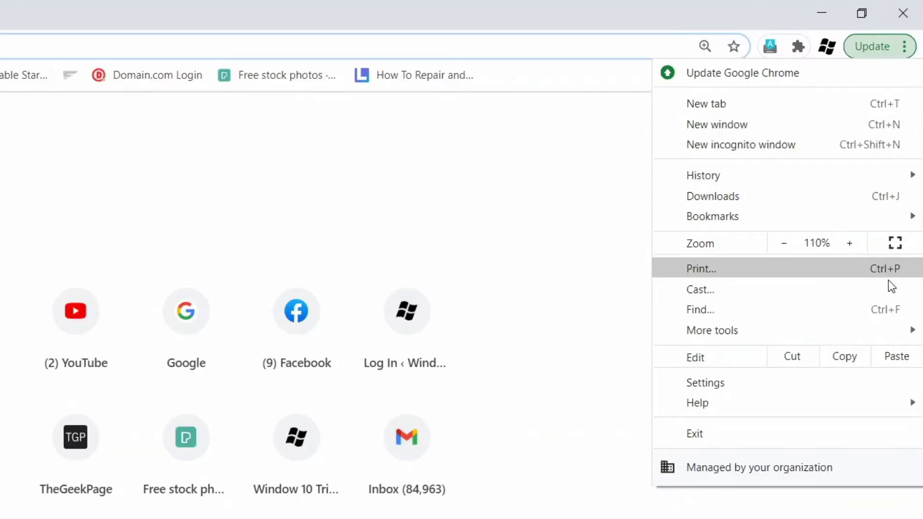
pyautogui.click(819, 382)
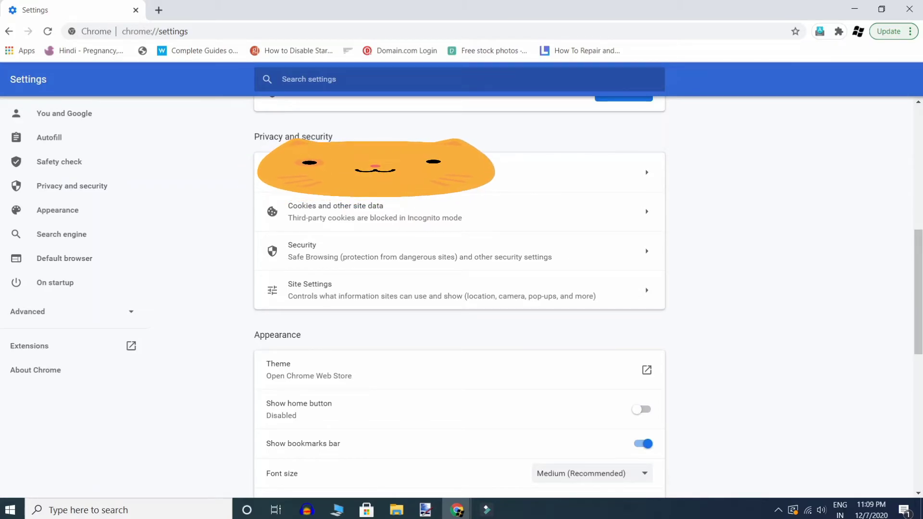
# Search settings for 'clear' and choose Clear browsing data
pyautogui.write('clear')
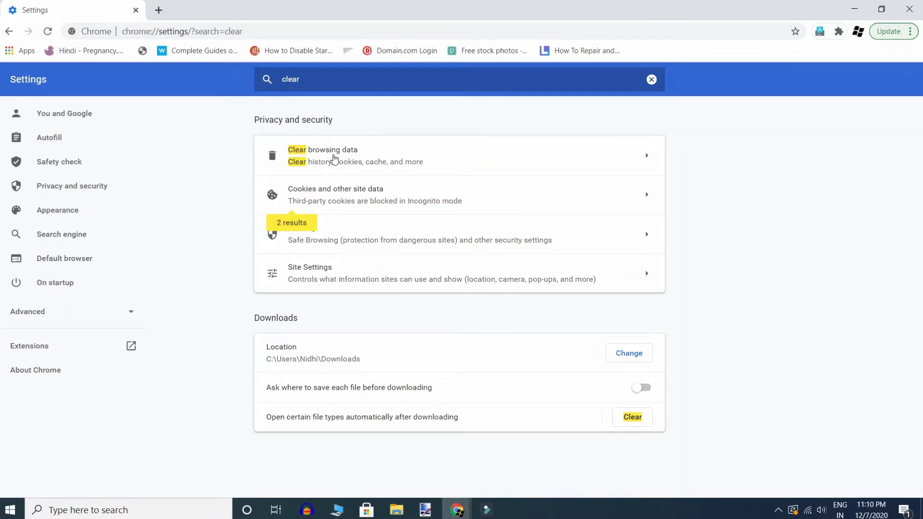
pyautogui.click(335, 159)
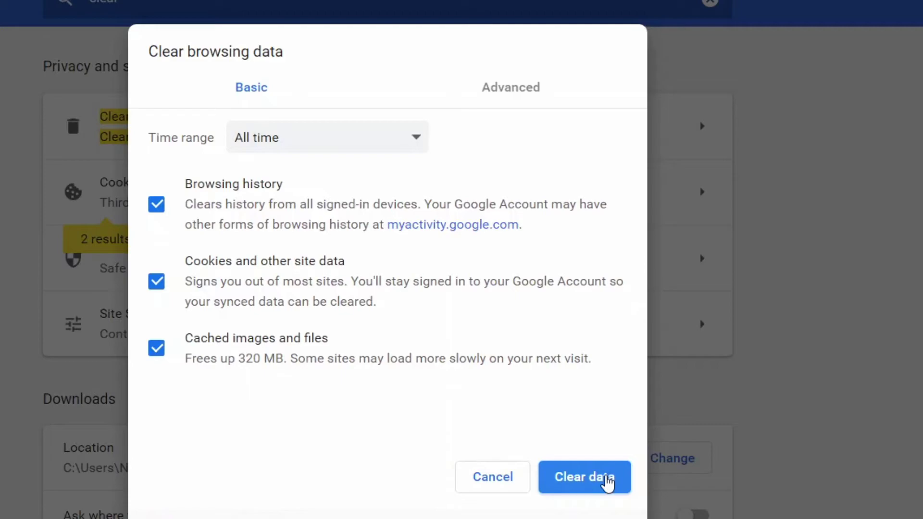
# On the Advanced tab, keep Time range at All time and also tick Site Settings
pyautogui.click(519, 87)
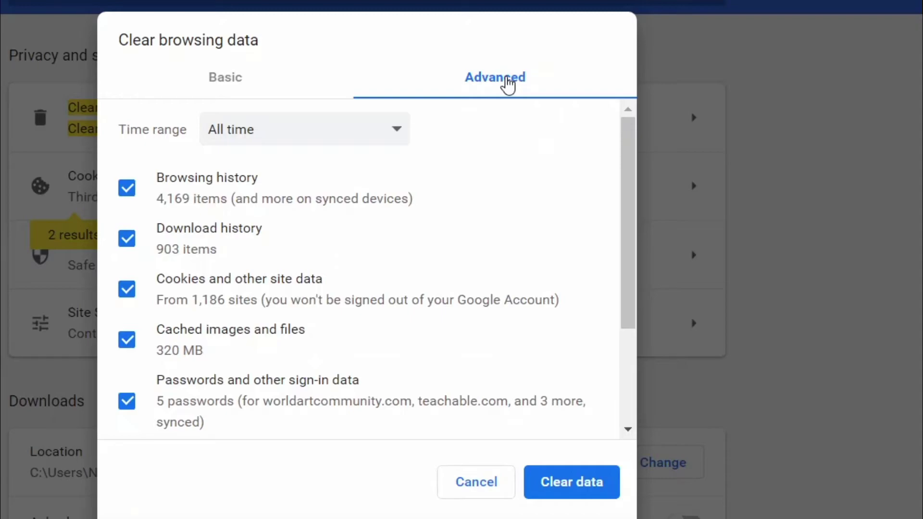
pyautogui.click(368, 144)
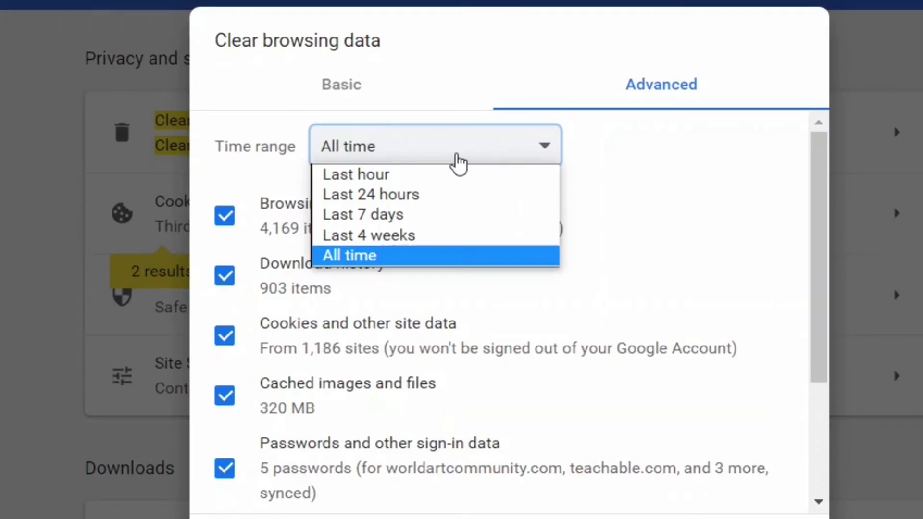
pyautogui.click(410, 260)
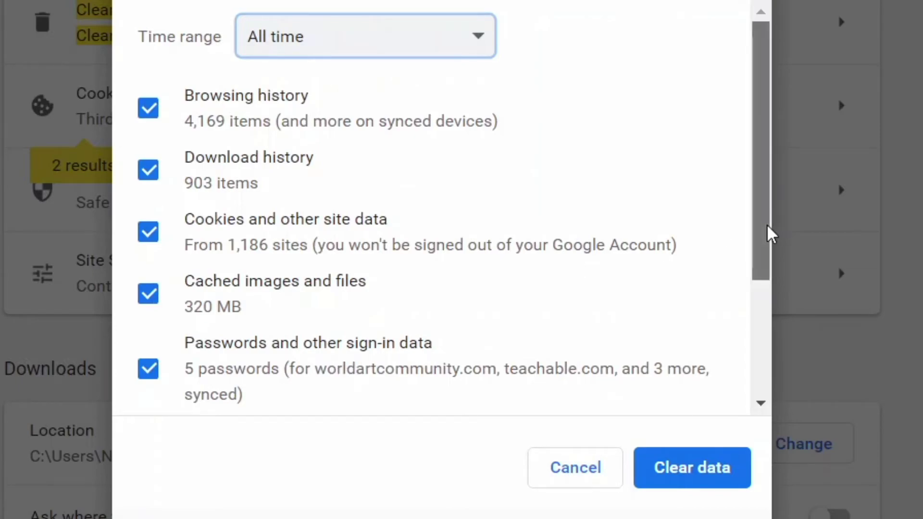
pyautogui.moveTo(768, 224); pyautogui.dragTo(760, 363)
pyautogui.click(148, 323)
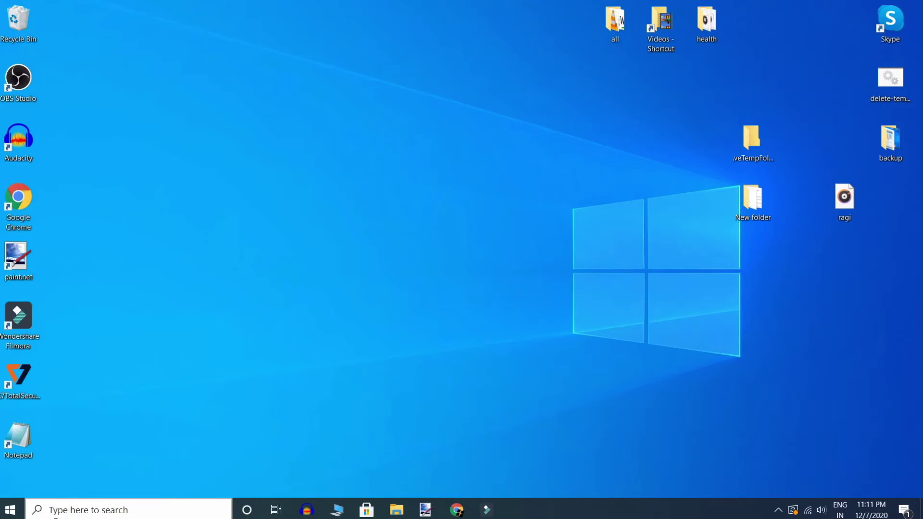
# Search Windows for 'google' and launch the Google Chrome app result
pyautogui.click(57, 513)
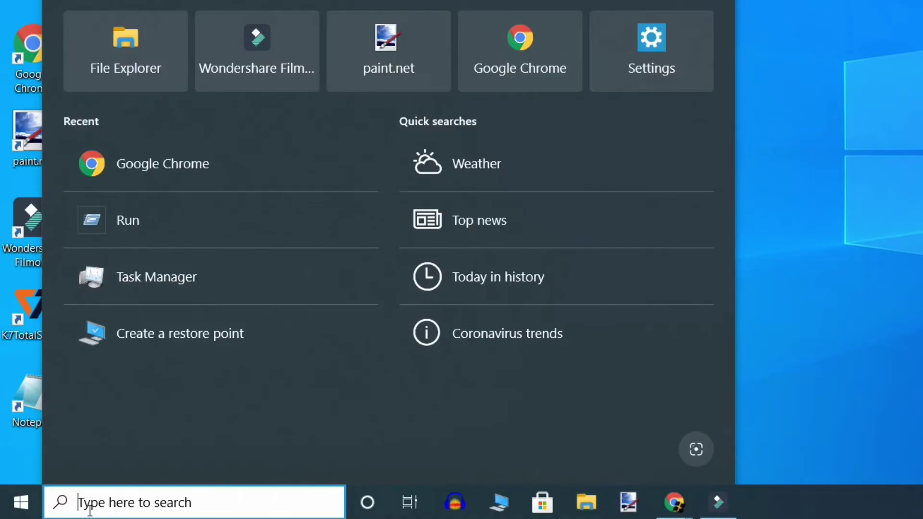
pyautogui.write('googl')
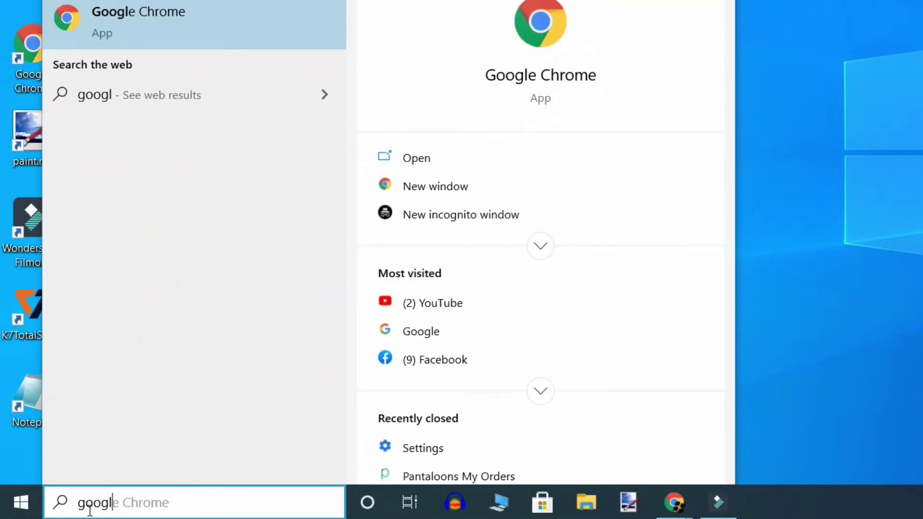
pyautogui.write('e')
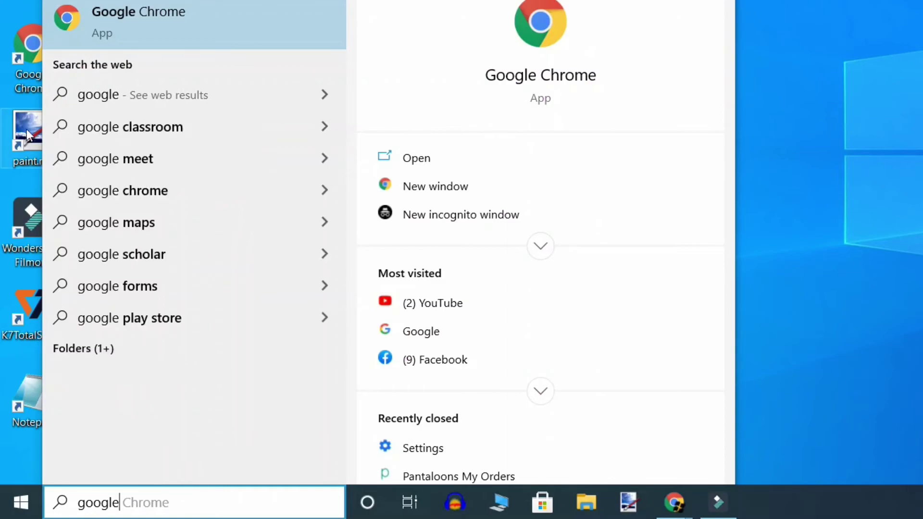
pyautogui.click(227, 28)
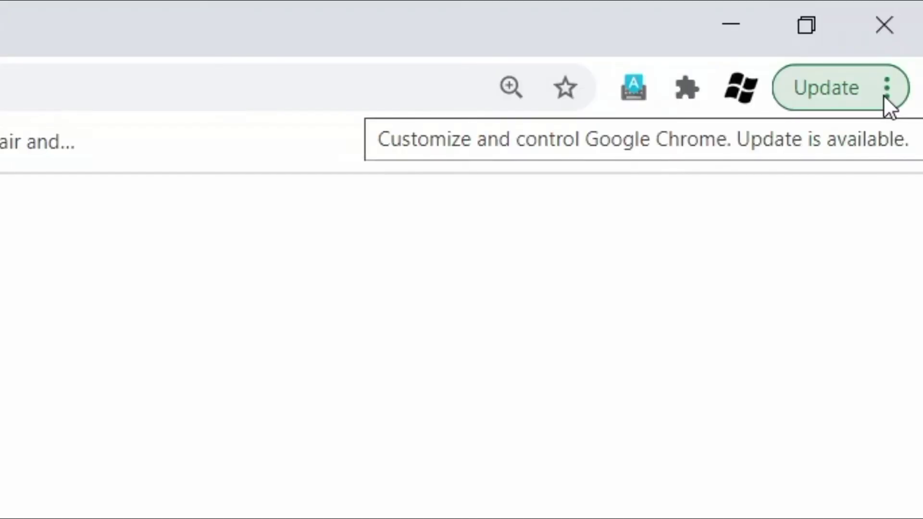
# Go to Help > About Google Chrome to check version 87.0.4280.66 for updates
pyautogui.click(886, 107)
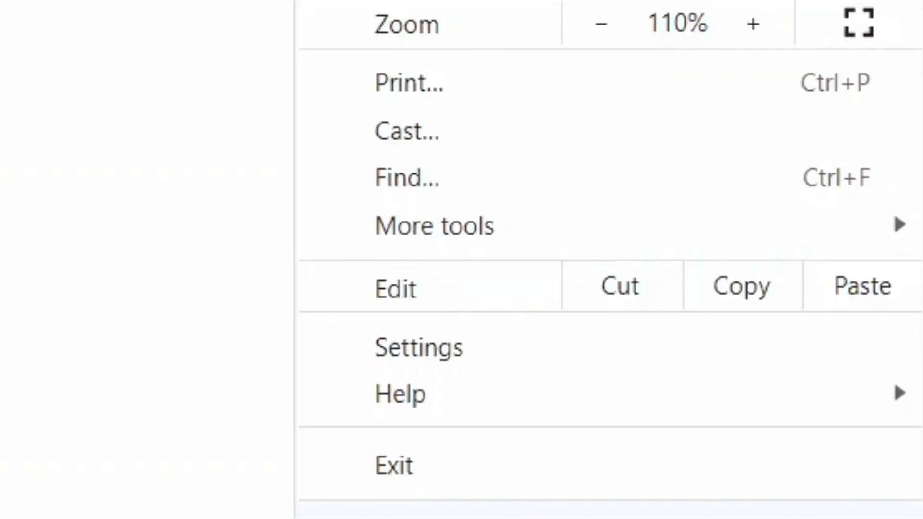
pyautogui.moveTo(456, 415)
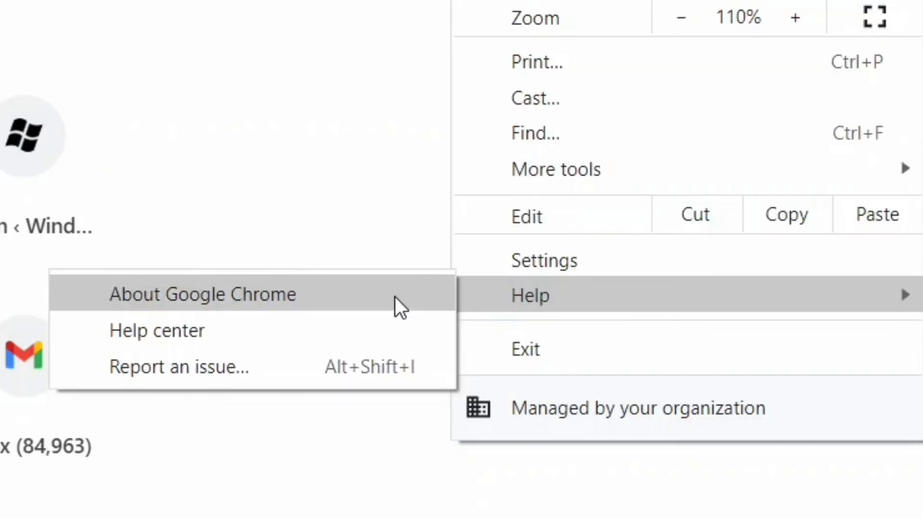
pyautogui.click(327, 295)
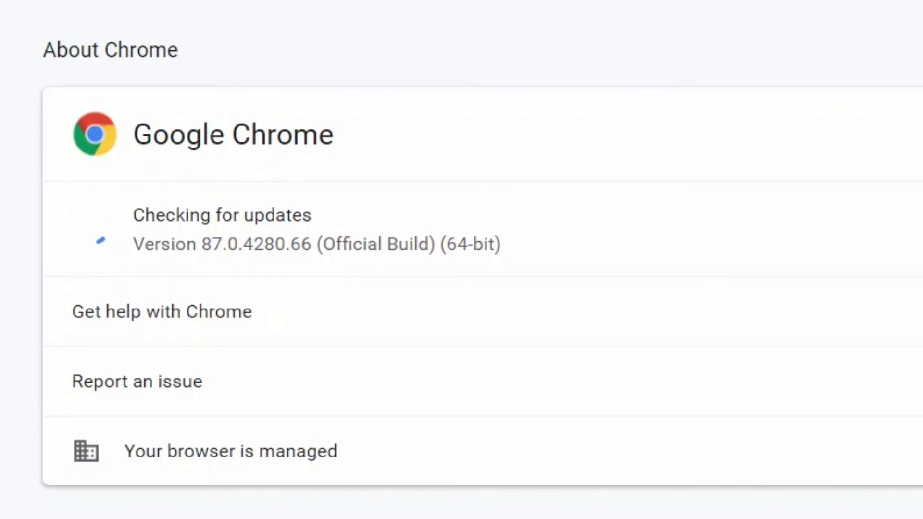